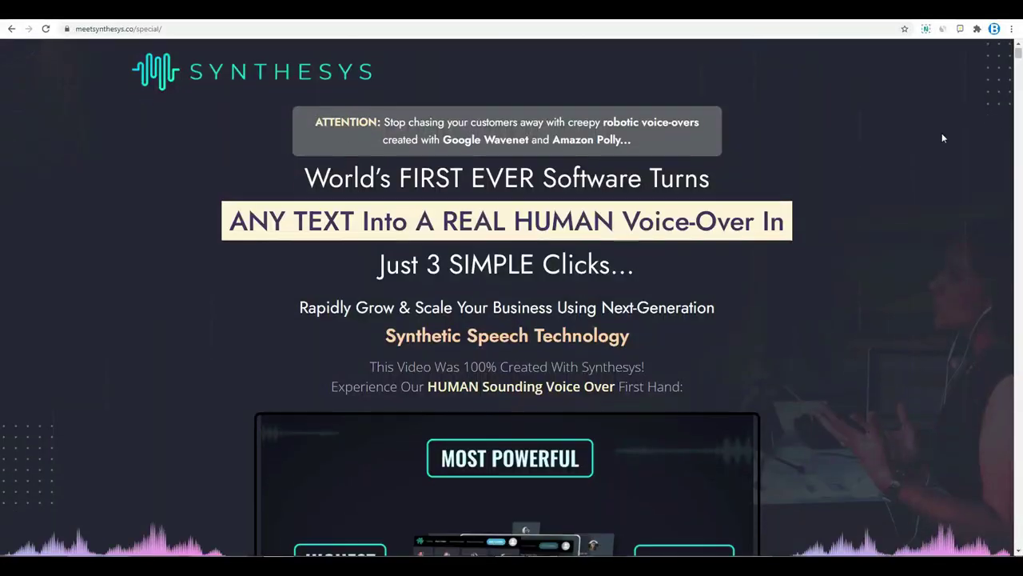
Step: Scroll down the Synthesys sales page to the Pick A Talent editor showing Alicia M
scroll(942, 136, "down", 4)
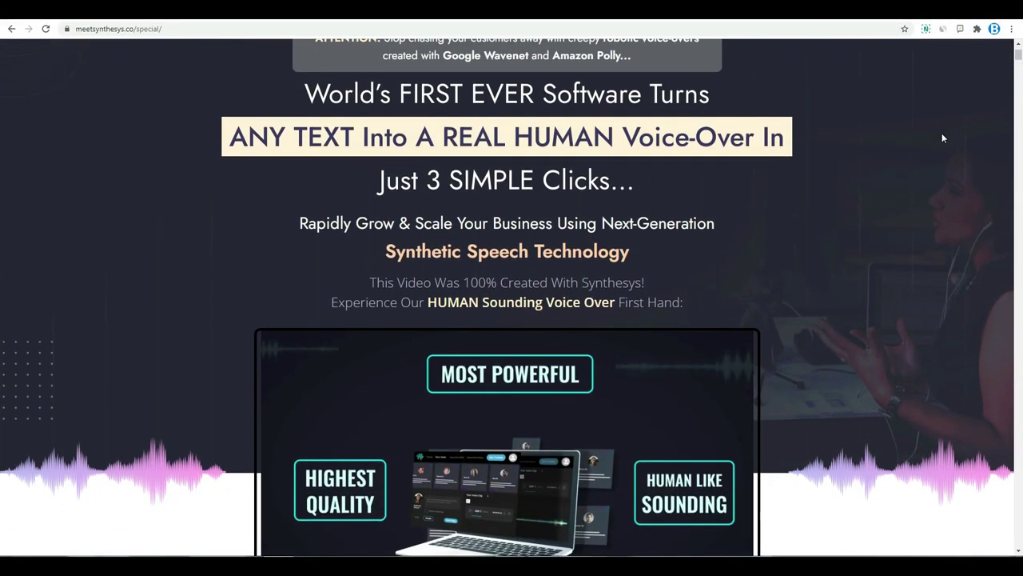
scroll(941, 138, "down", 3)
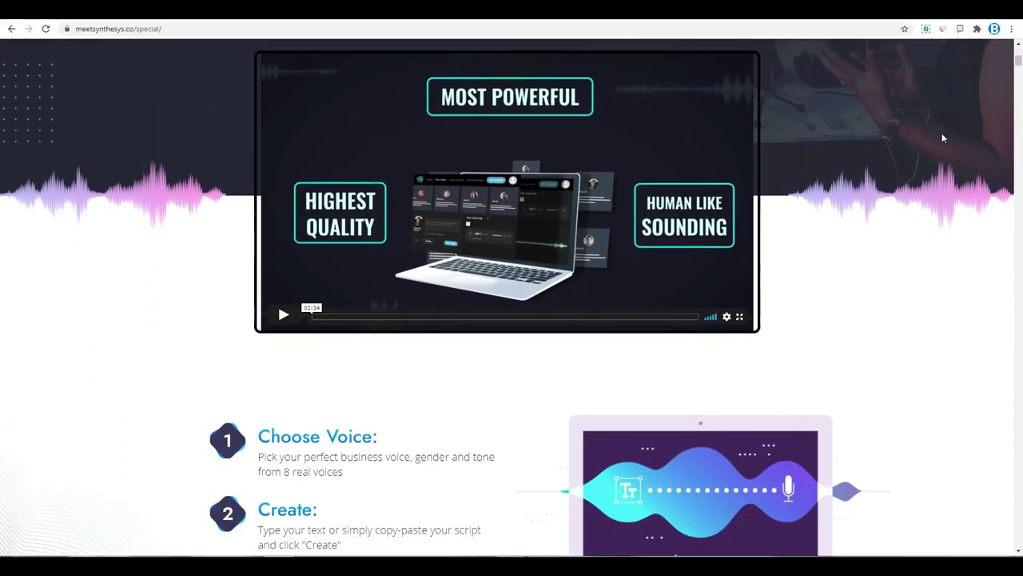
scroll(941, 136, "down", 2)
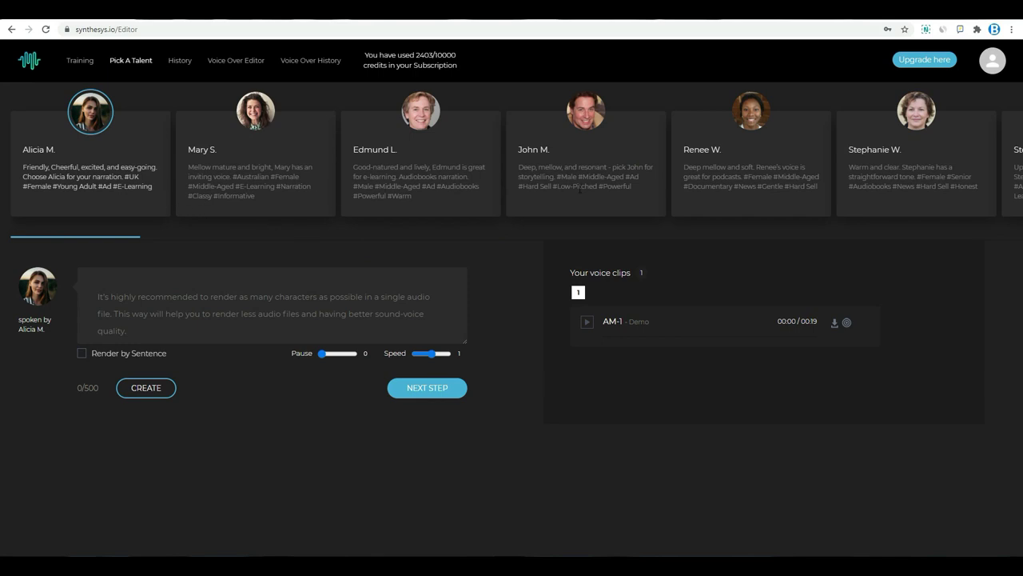
Step: Select Renee W. and drag the talent carousel through the voice cards
left_click(694, 198)
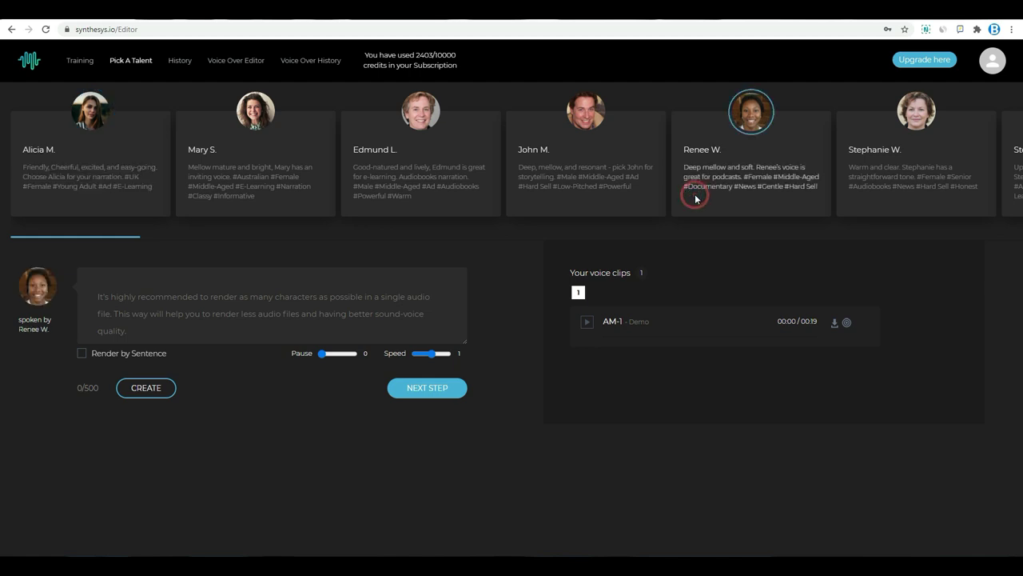
left_click_drag(695, 193, 207, 203)
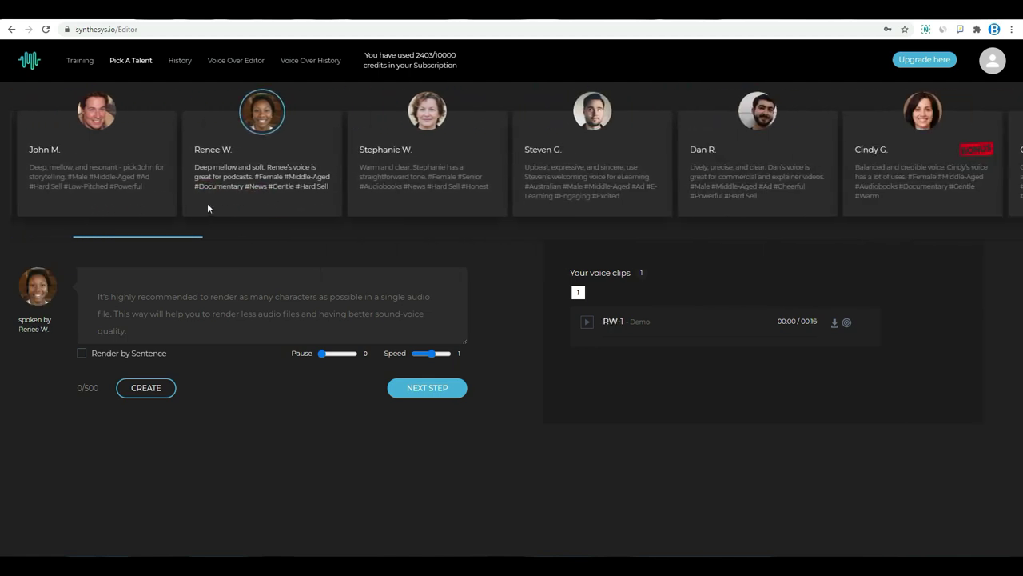
left_click_drag(791, 211, 285, 221)
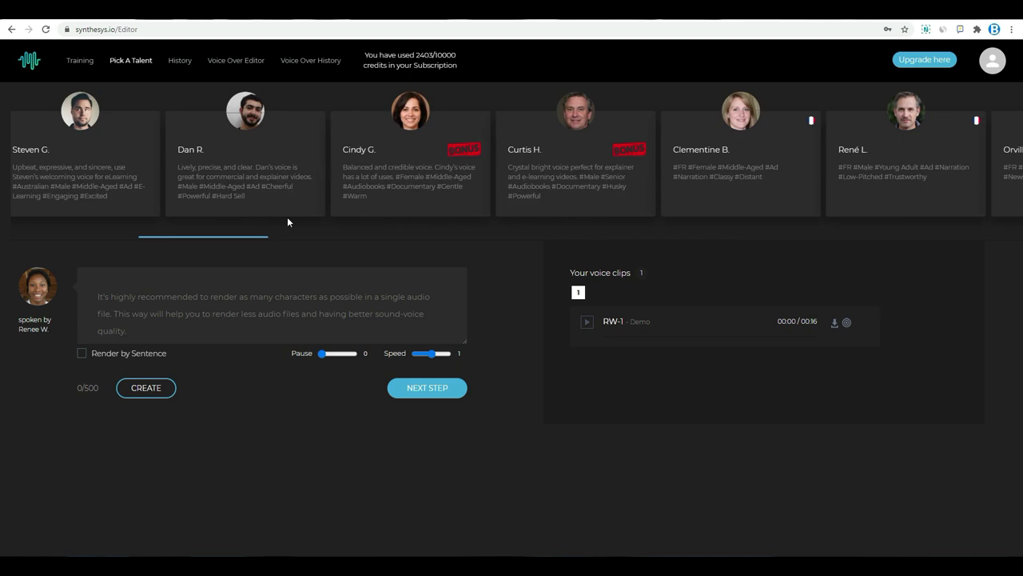
left_click_drag(676, 216, 552, 206)
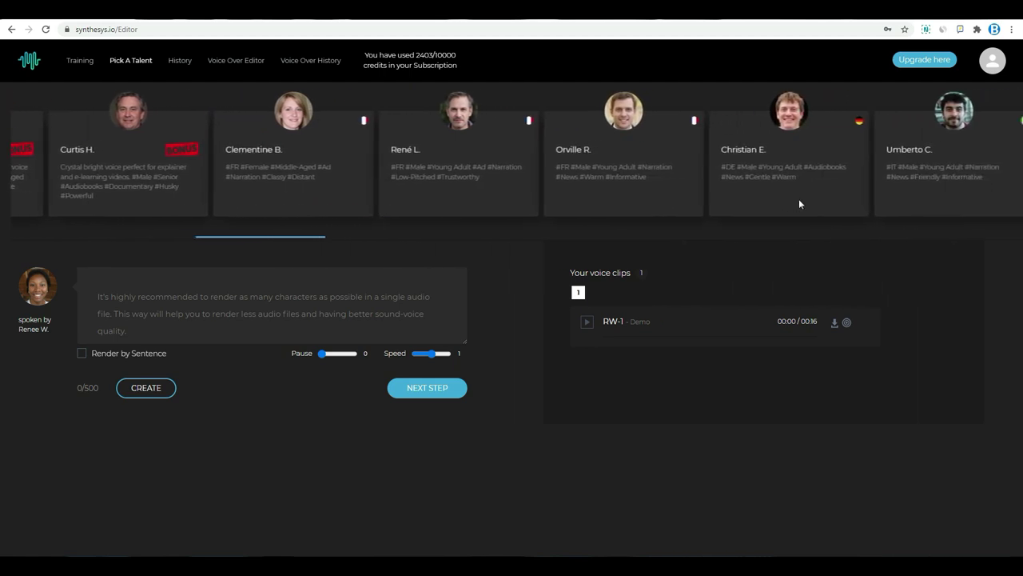
Step: Select Christian E. and browse the remaining French, German and Italian voice cards
left_click(797, 199)
left_click_drag(657, 206, 392, 205)
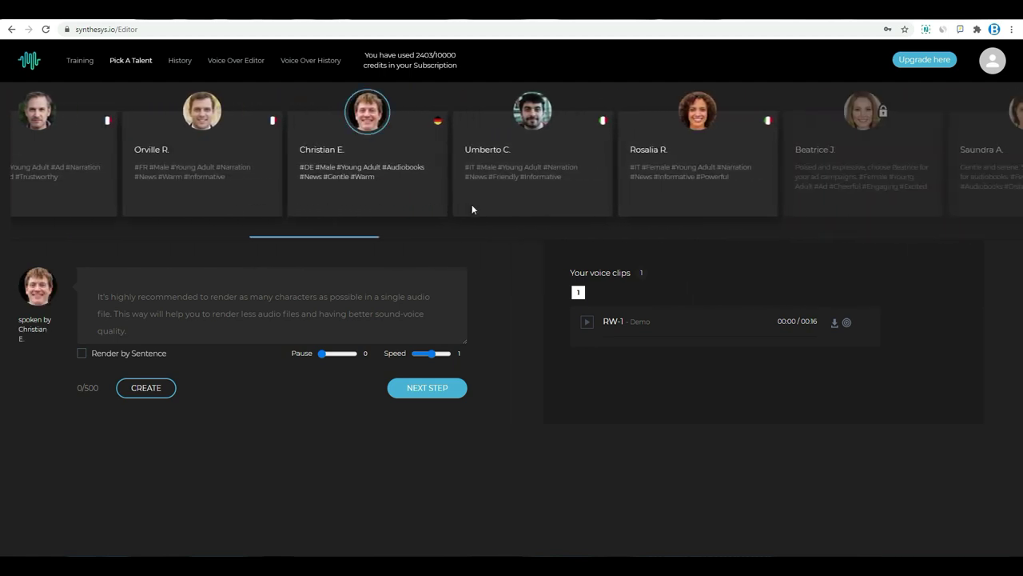
left_click_drag(713, 204, 427, 211)
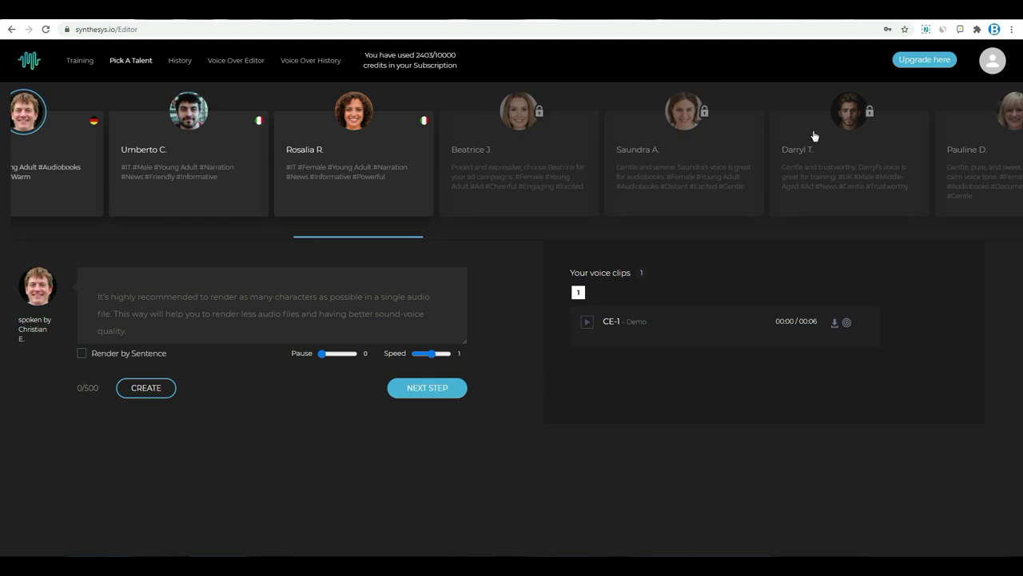
left_click_drag(803, 204, 406, 201)
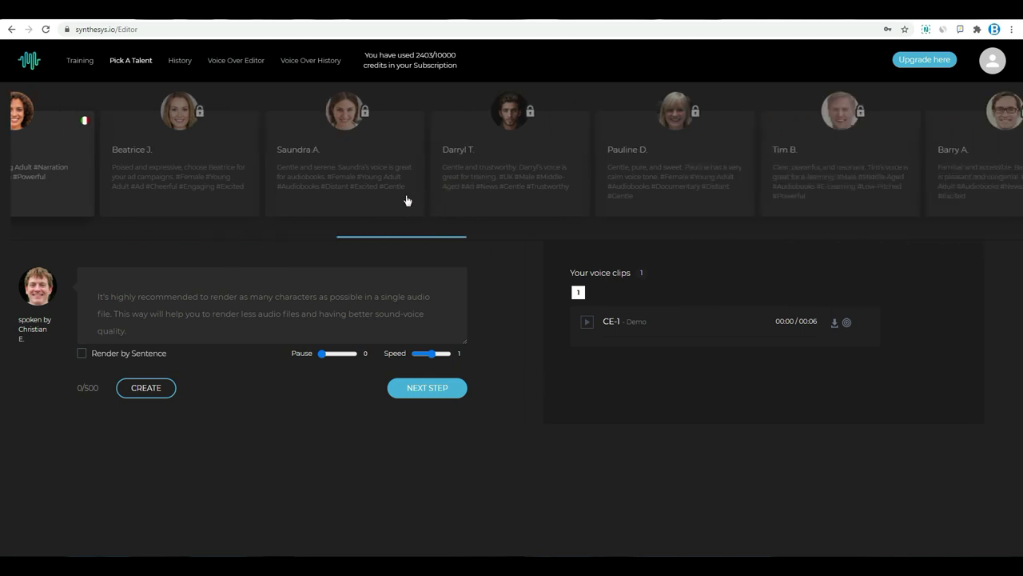
left_click_drag(781, 210, 418, 228)
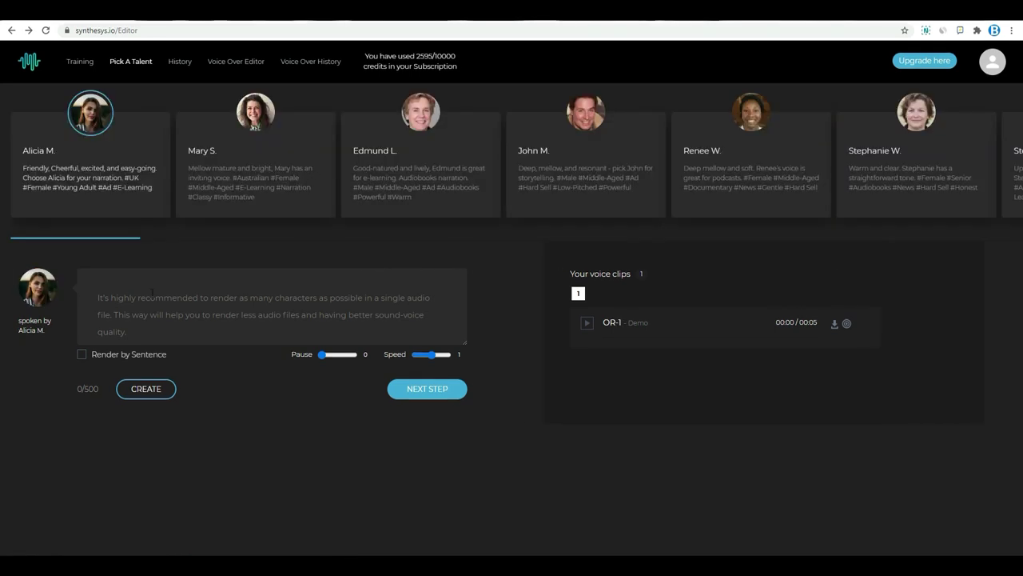
left_click(165, 297)
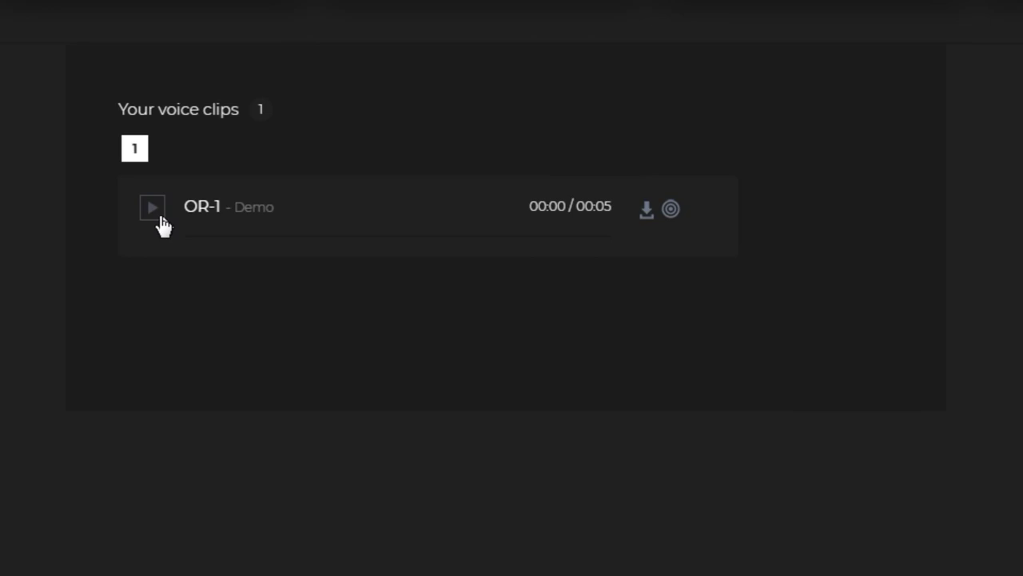
left_click(155, 212)
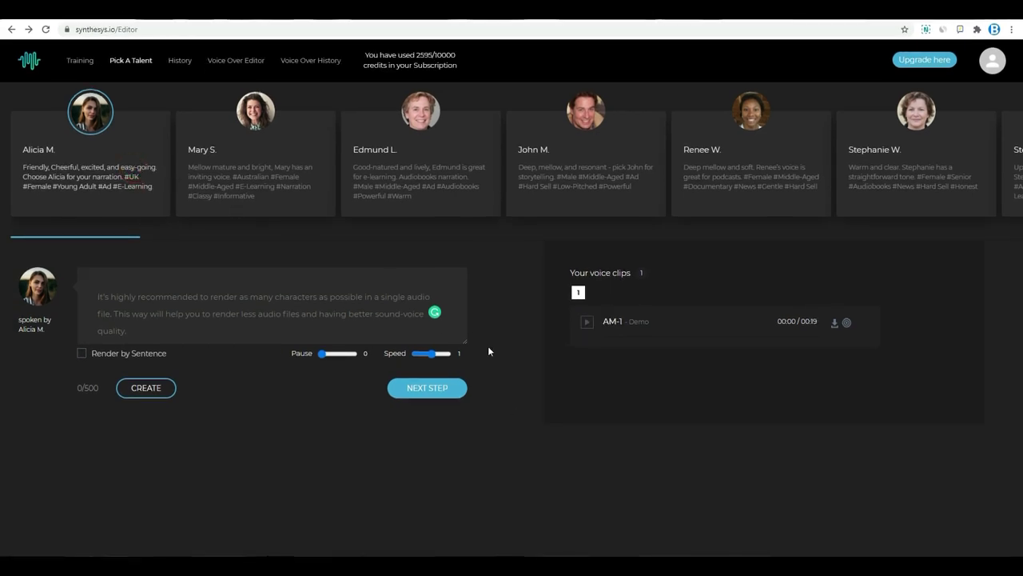
left_click(587, 323)
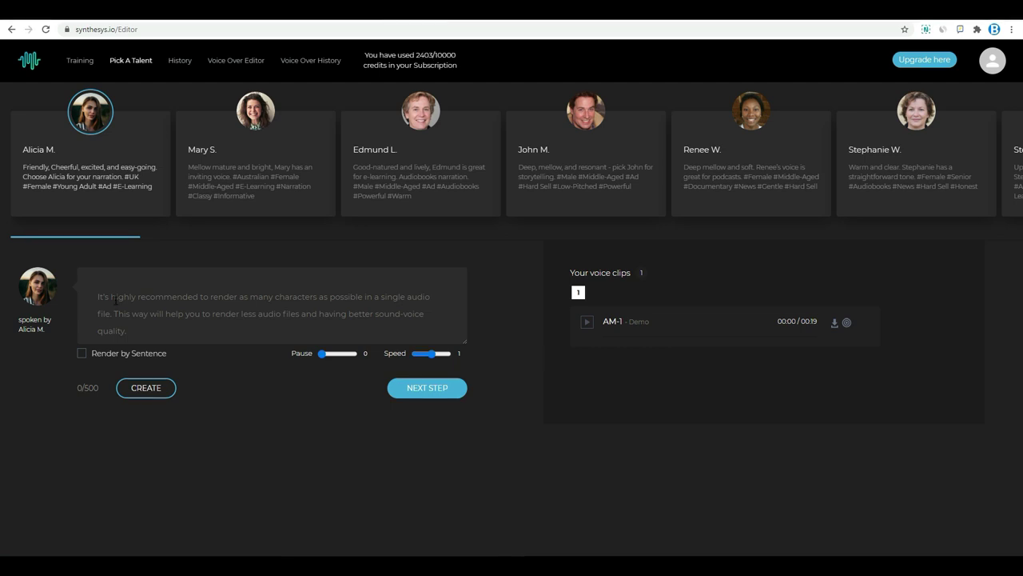
Step: Paste the three-little-pigs passage, generate an AM-1 clip, play it and download it
left_click(115, 299)
right_click(115, 299)
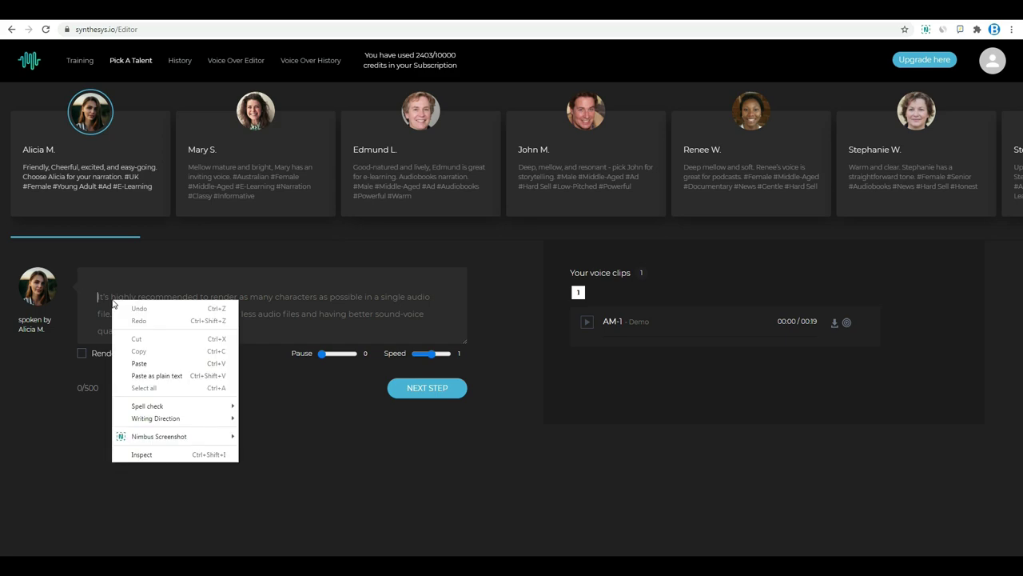
left_click(140, 364)
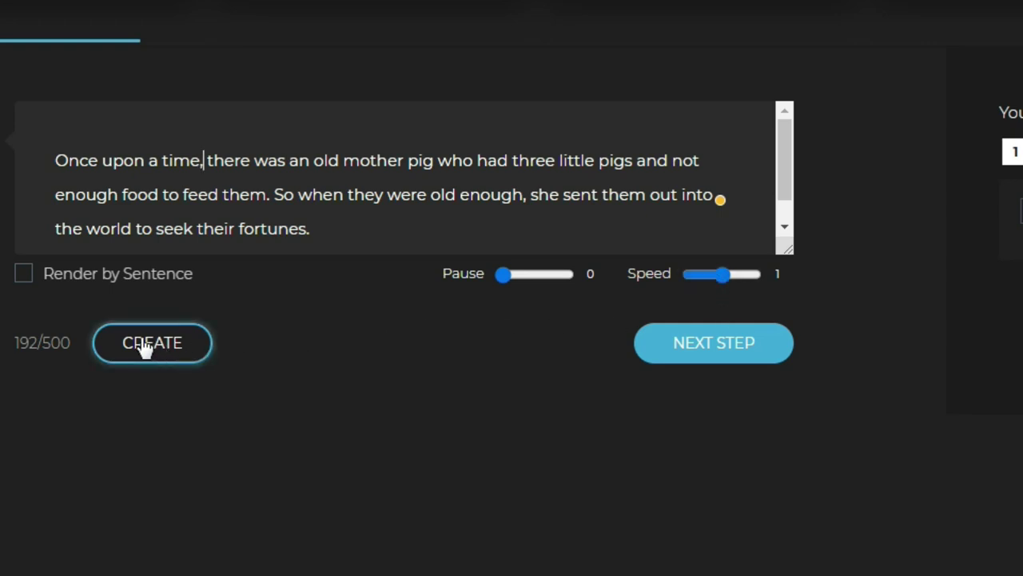
left_click(182, 346)
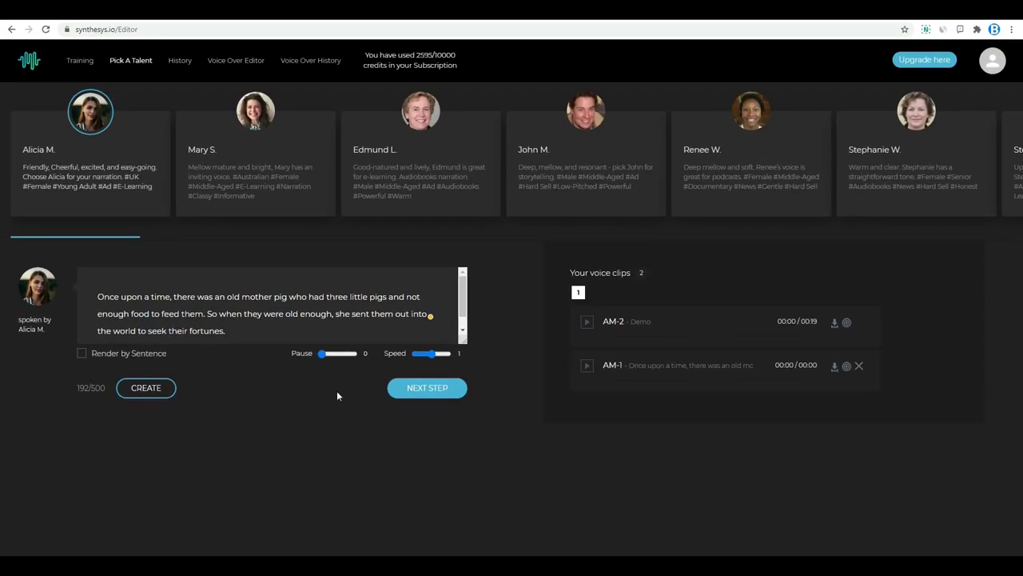
left_click(586, 367)
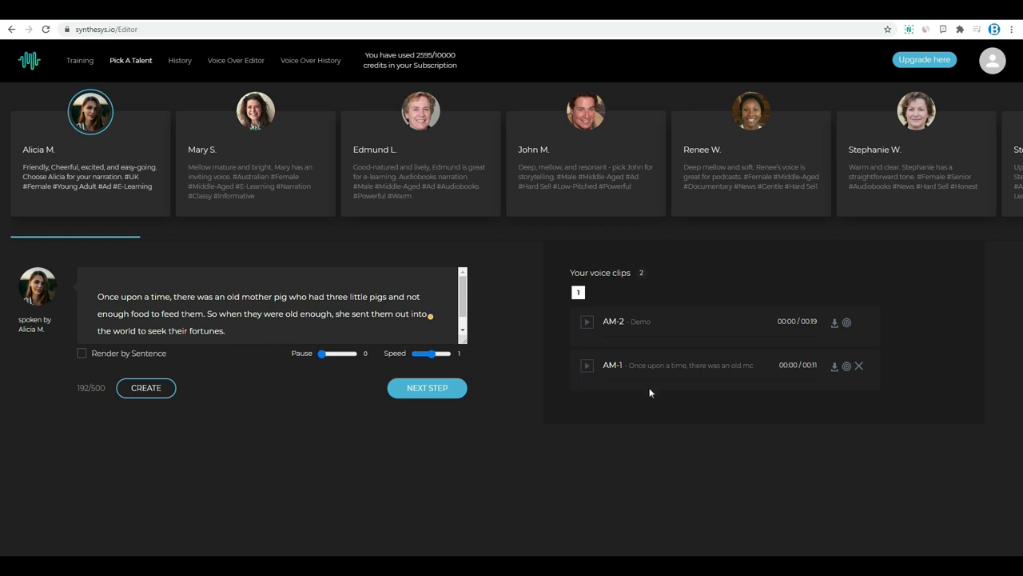
left_click(835, 369)
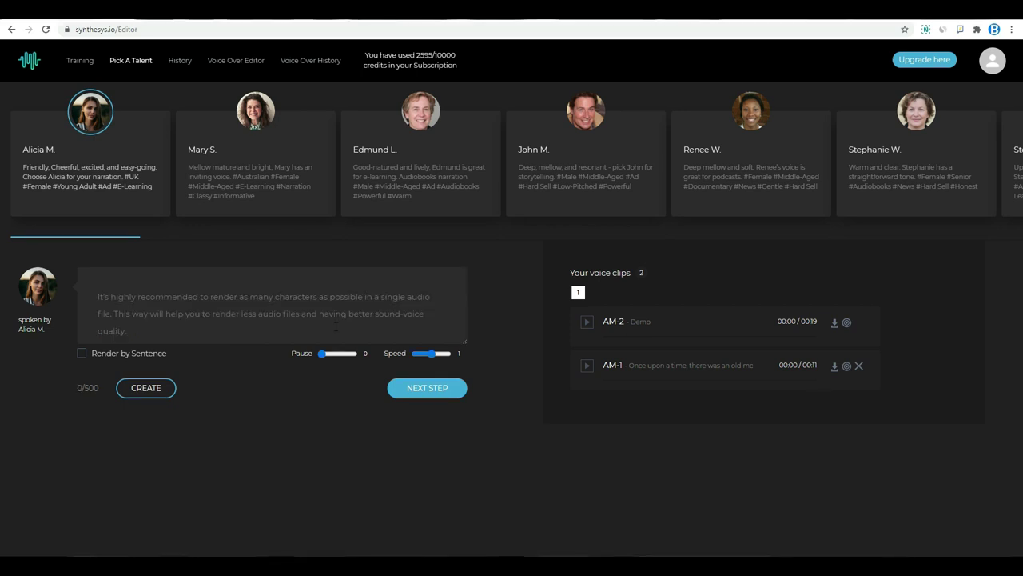
left_click(244, 177)
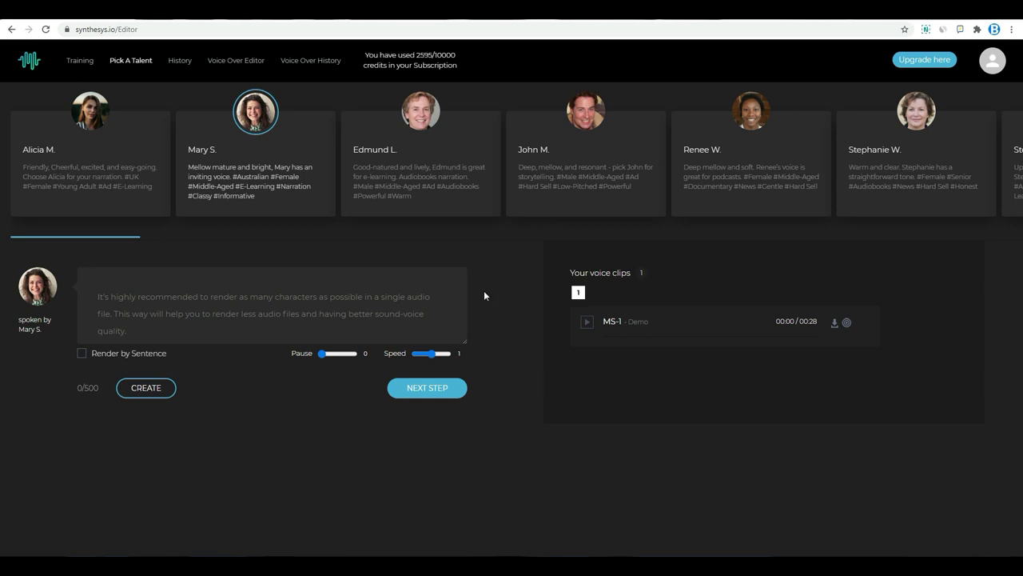
left_click(586, 323)
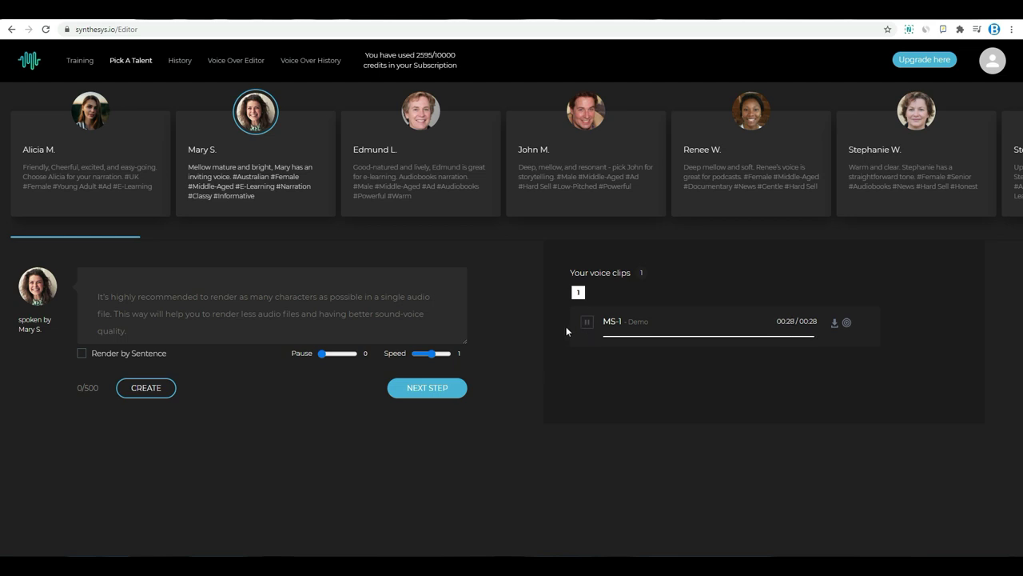
left_click(399, 160)
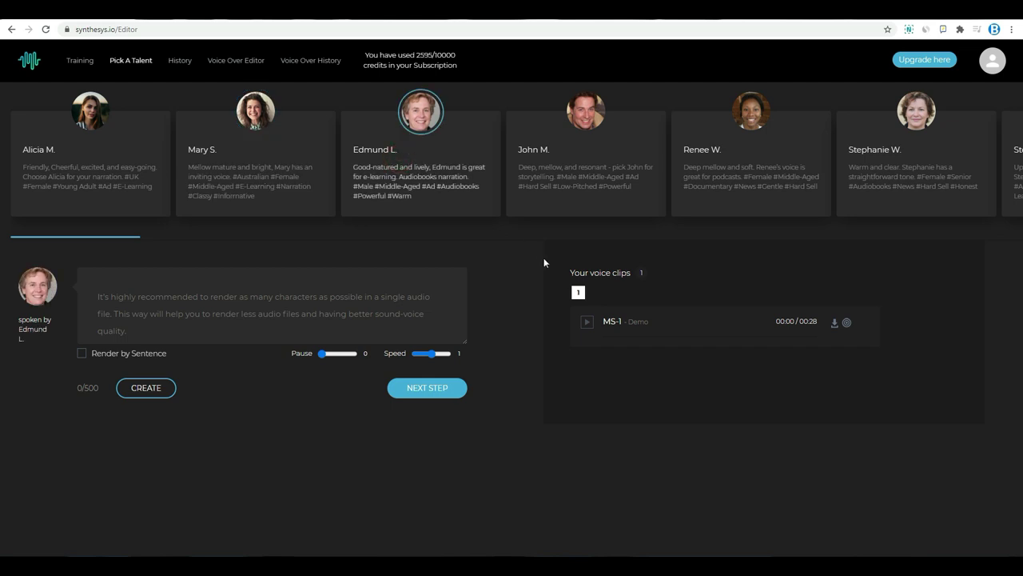
left_click(585, 323)
left_click(574, 177)
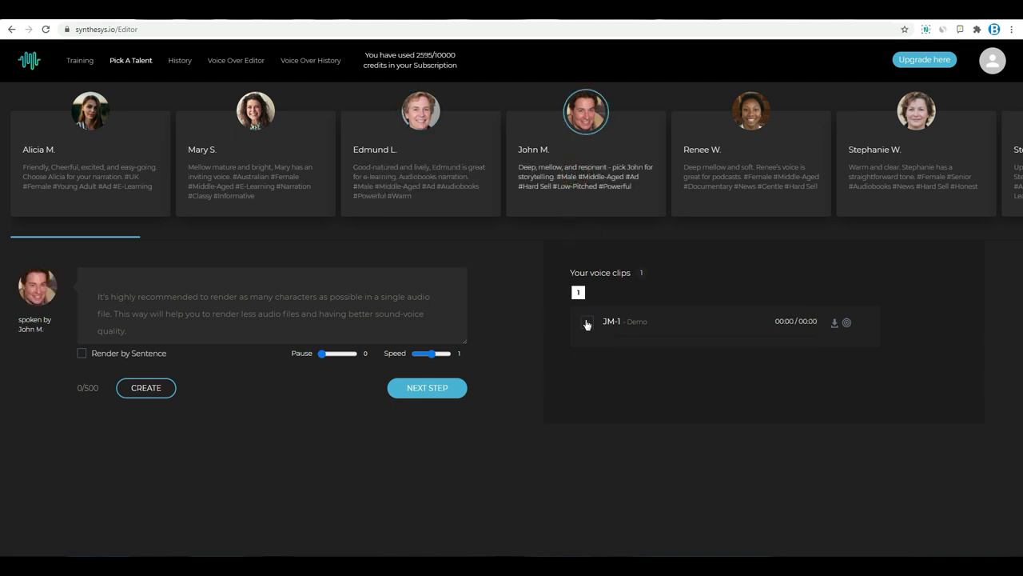
left_click(586, 322)
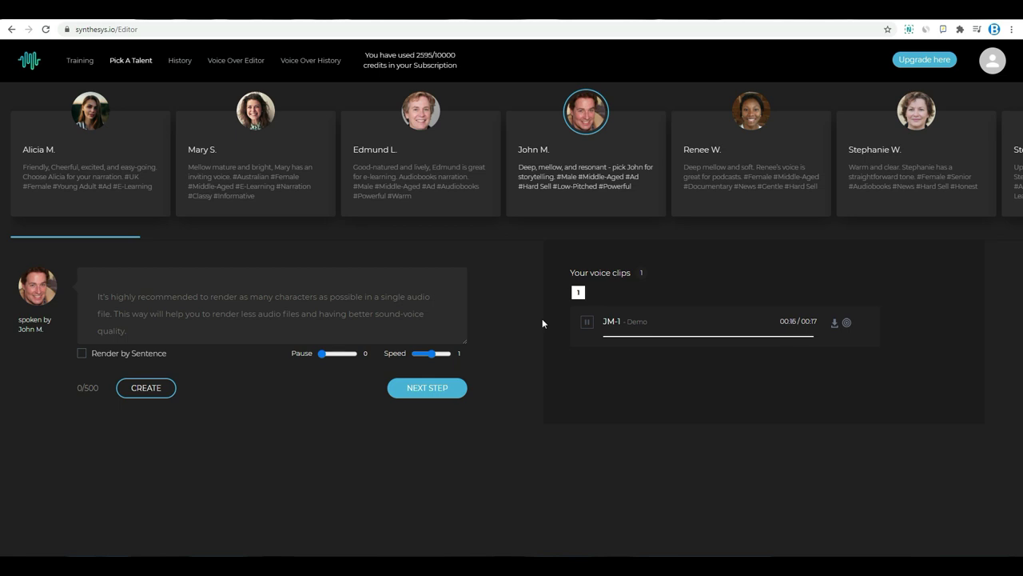
left_click(708, 179)
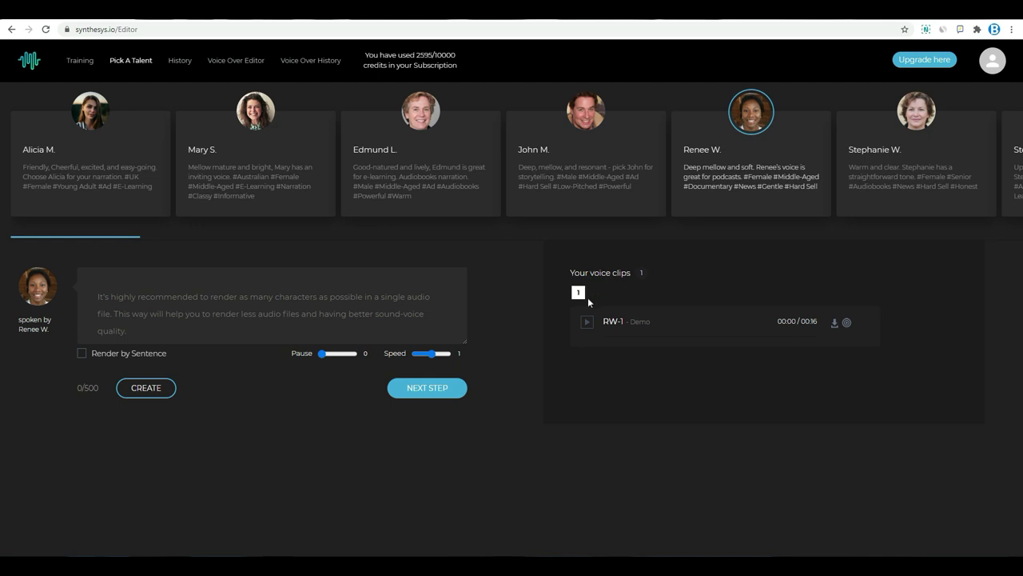
left_click(588, 324)
left_click(877, 164)
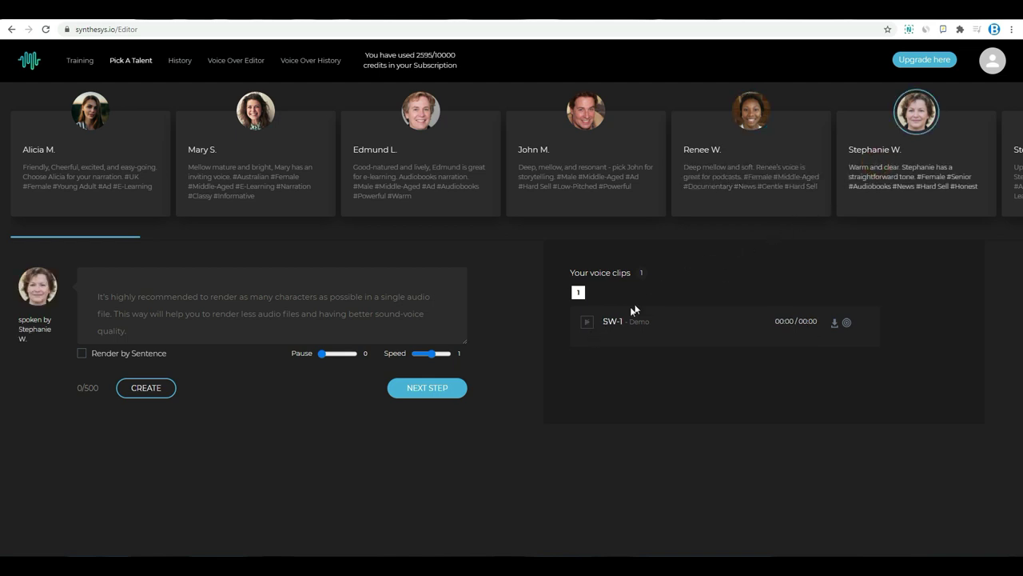
left_click(588, 324)
left_click(136, 235)
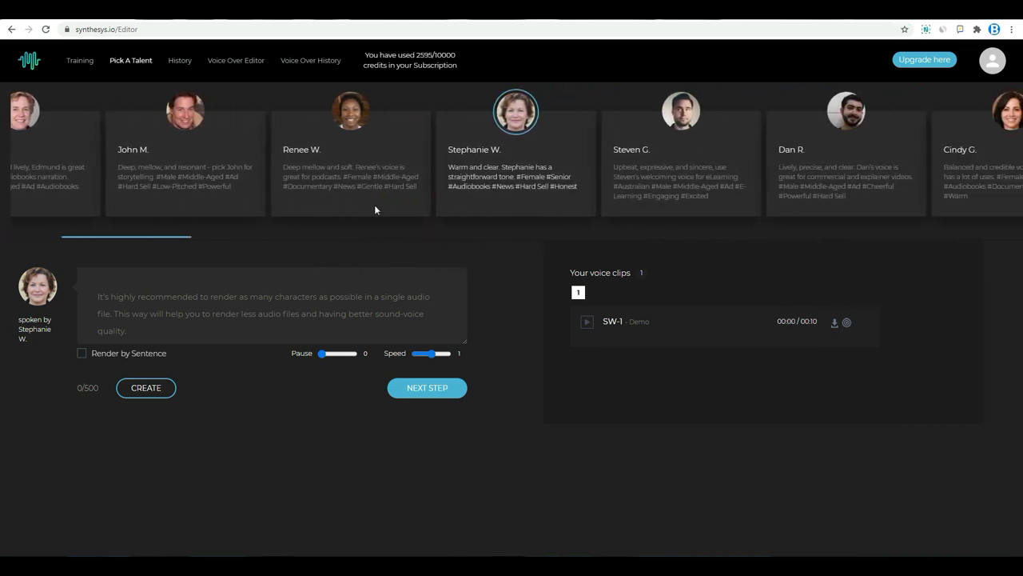
left_click(375, 206)
left_click(676, 185)
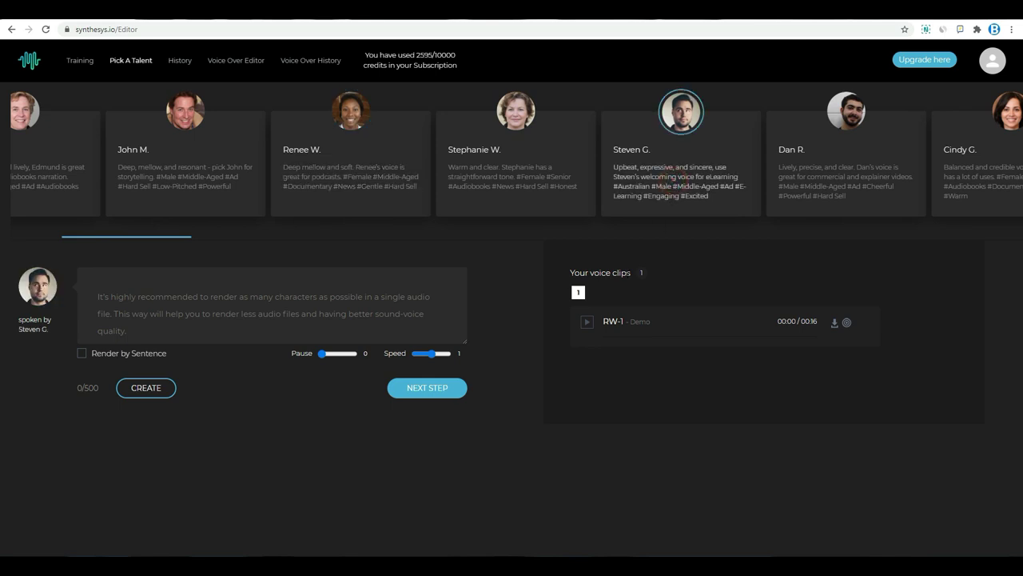
left_click(588, 323)
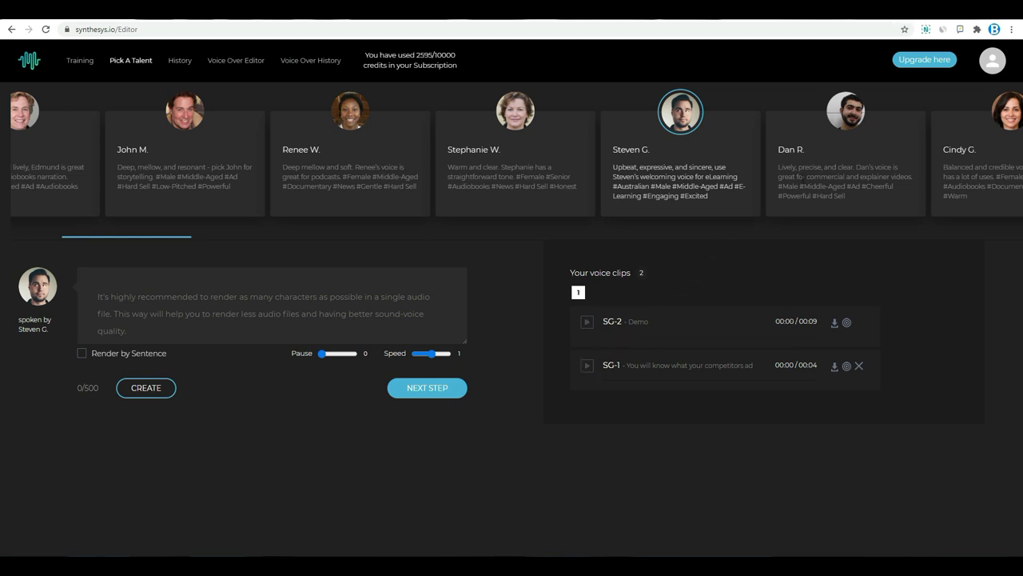
left_click(801, 179)
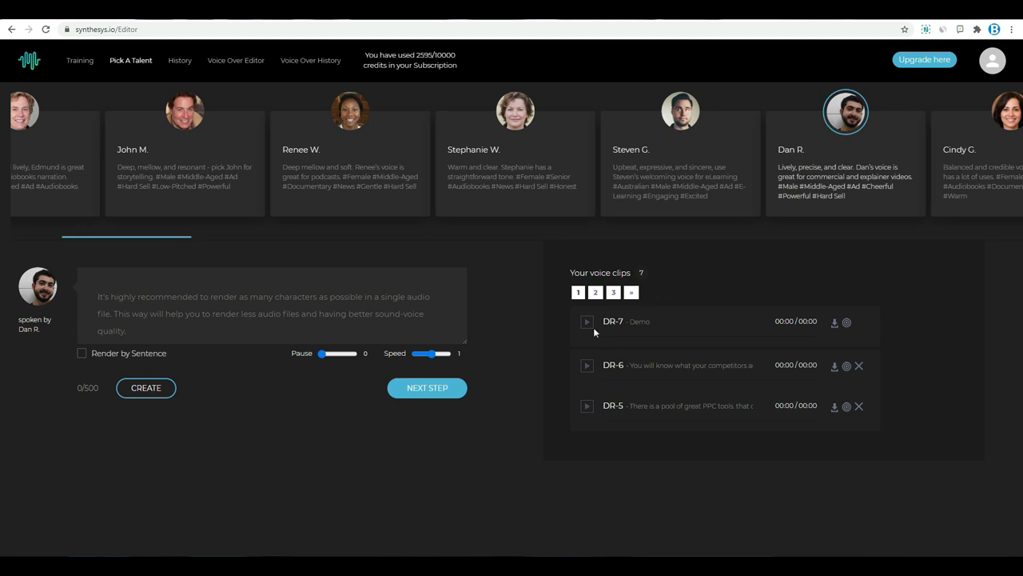
left_click(588, 322)
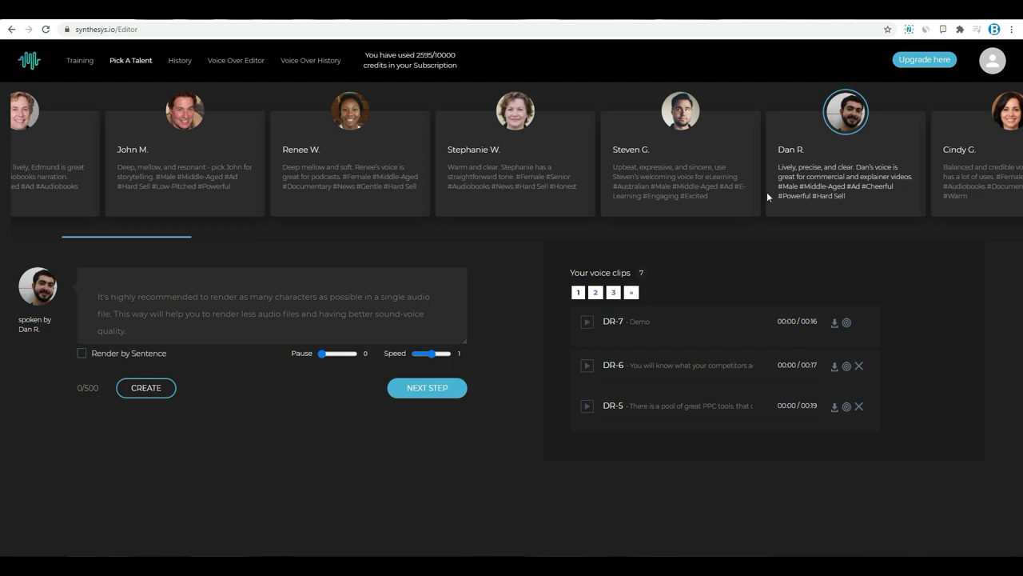
Step: Play the French demos CB-1 for Clementine B. and OR-1 for Orville R
left_click_drag(828, 207, 376, 213)
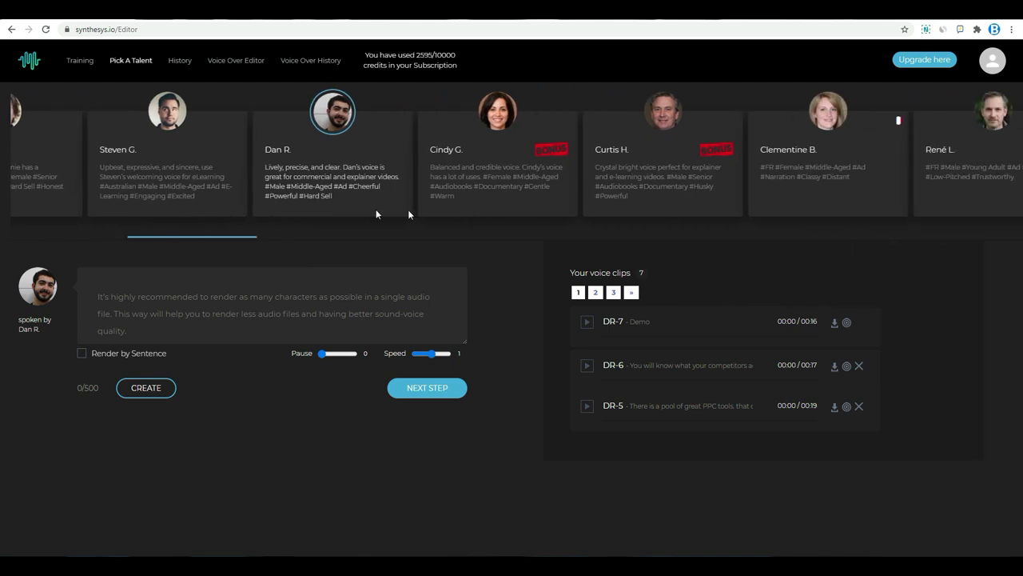
left_click(797, 205)
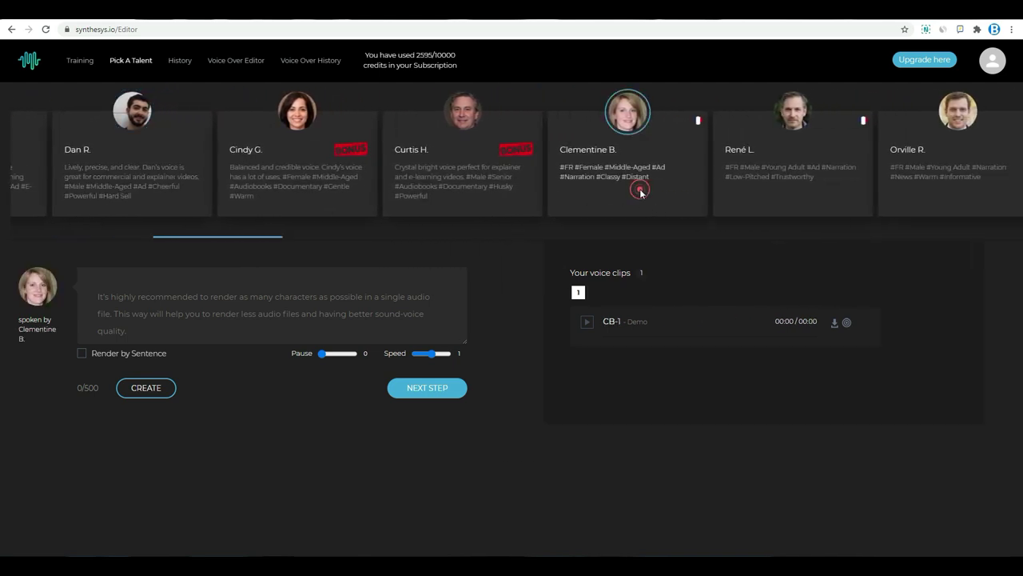
left_click(587, 324)
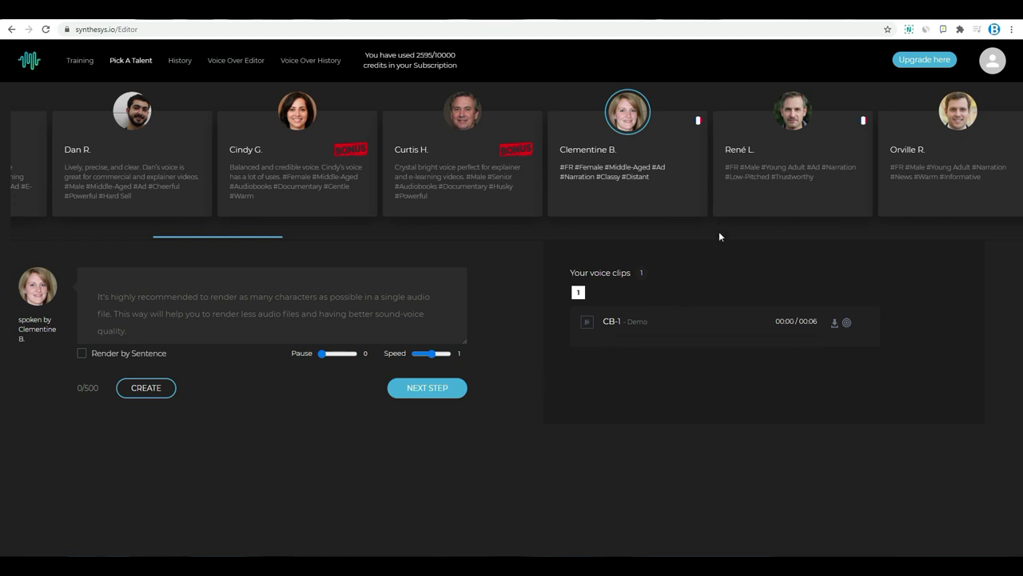
left_click(913, 195)
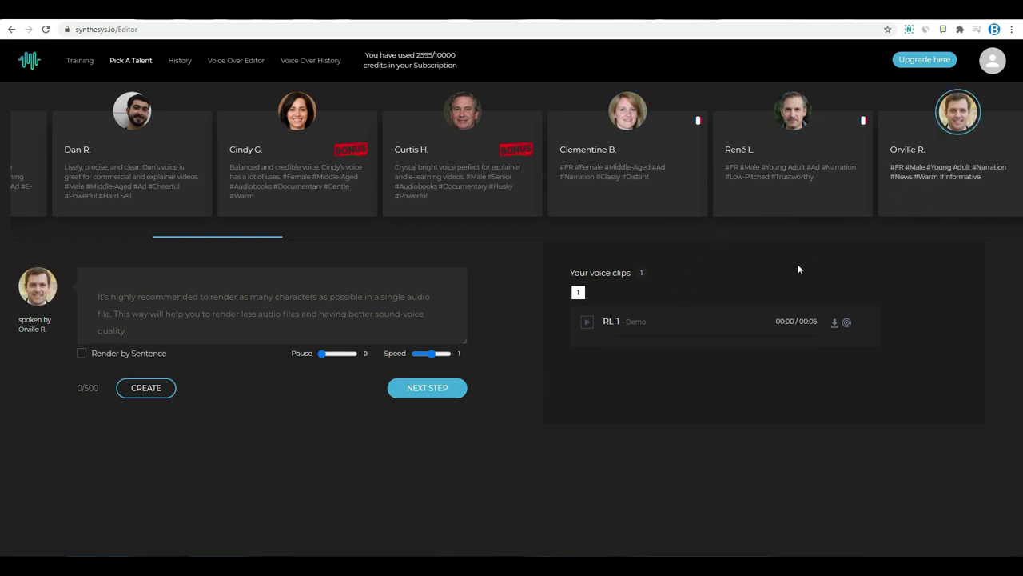
left_click(590, 326)
left_click_drag(836, 194, 491, 189)
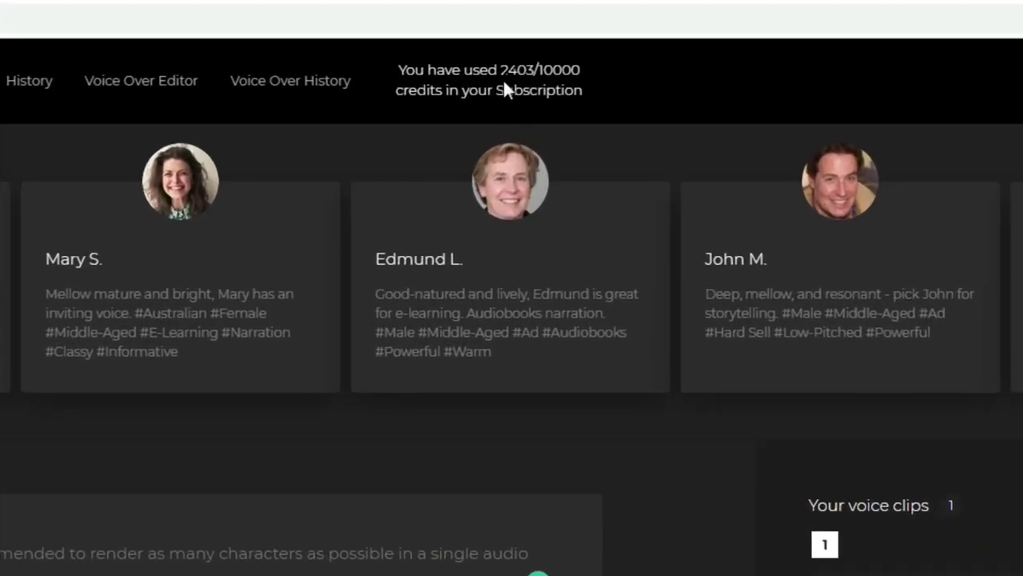
Step: Highlight the 2403/10000 credits counter and go to the Upgrade here page
left_click_drag(499, 69, 572, 70)
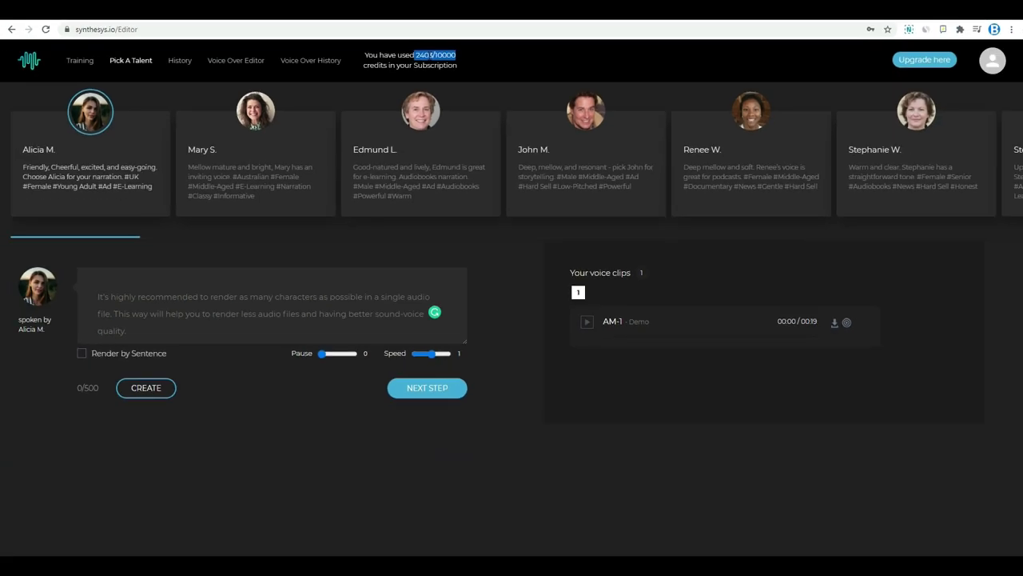
left_click(906, 62)
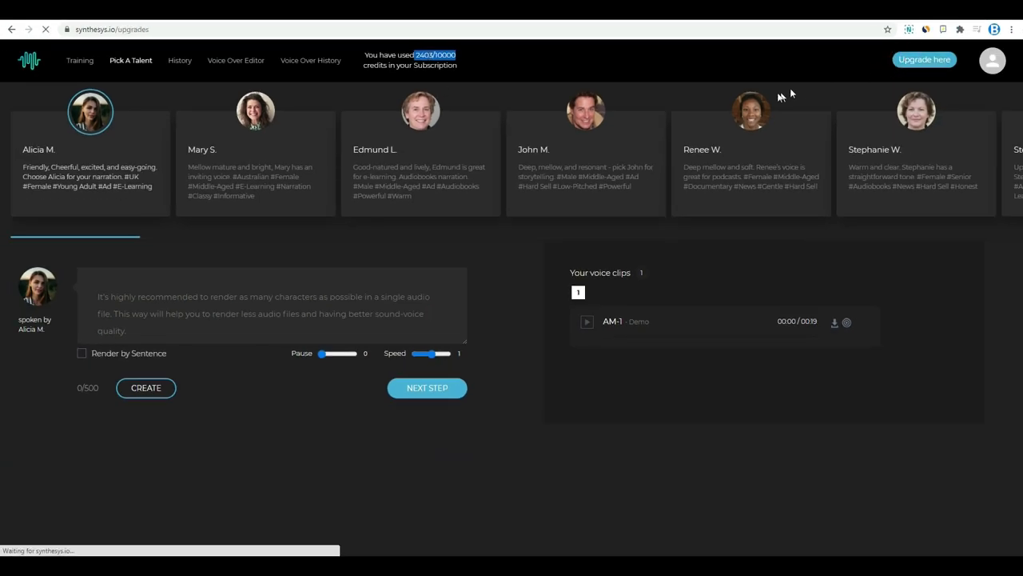